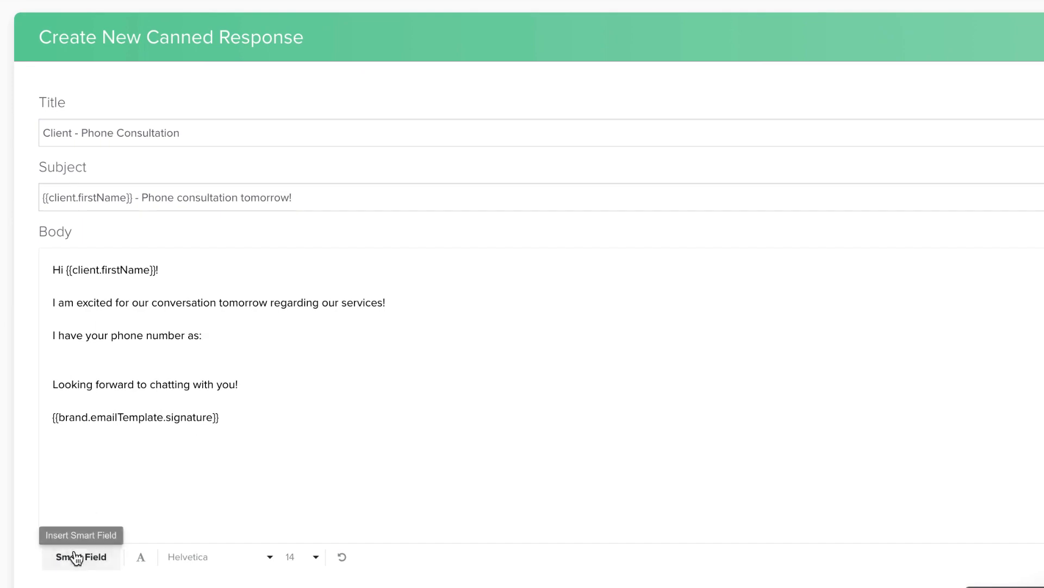
Step: Insert the client's Phone smart field after "I have your phone number as:" in the canned response body
left_click(76, 560)
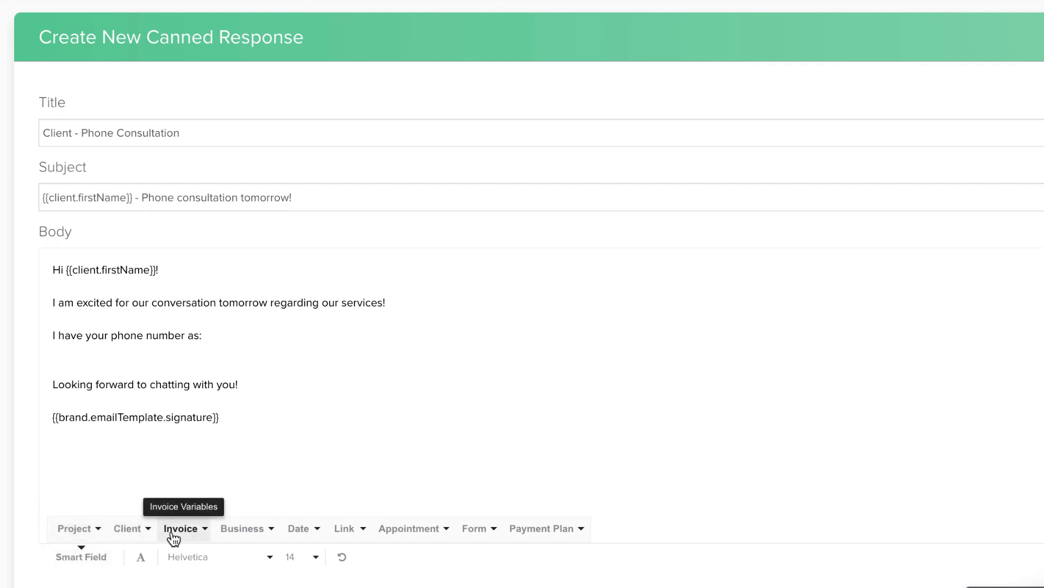
left_click(147, 537)
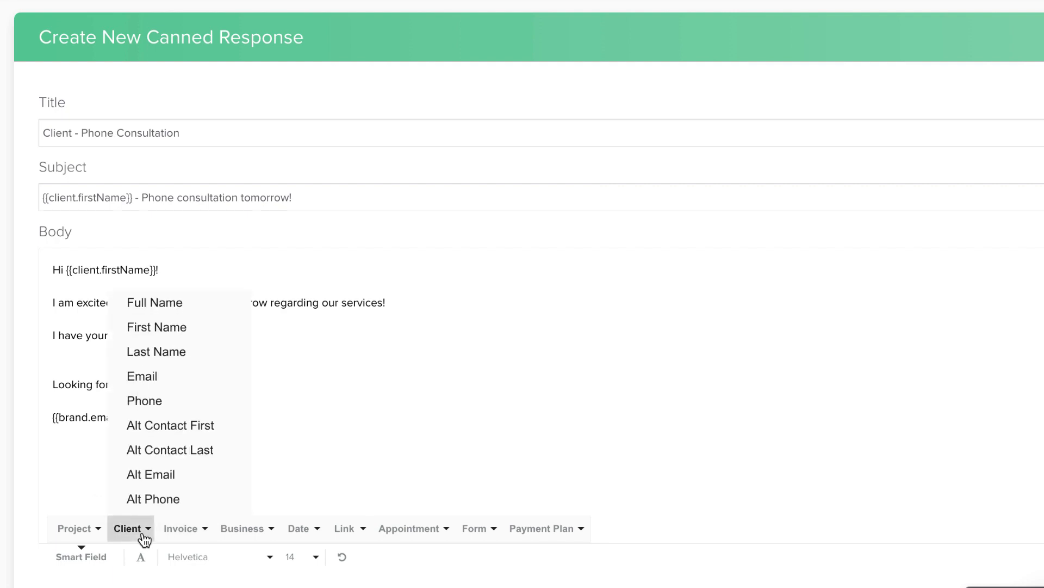
left_click(146, 404)
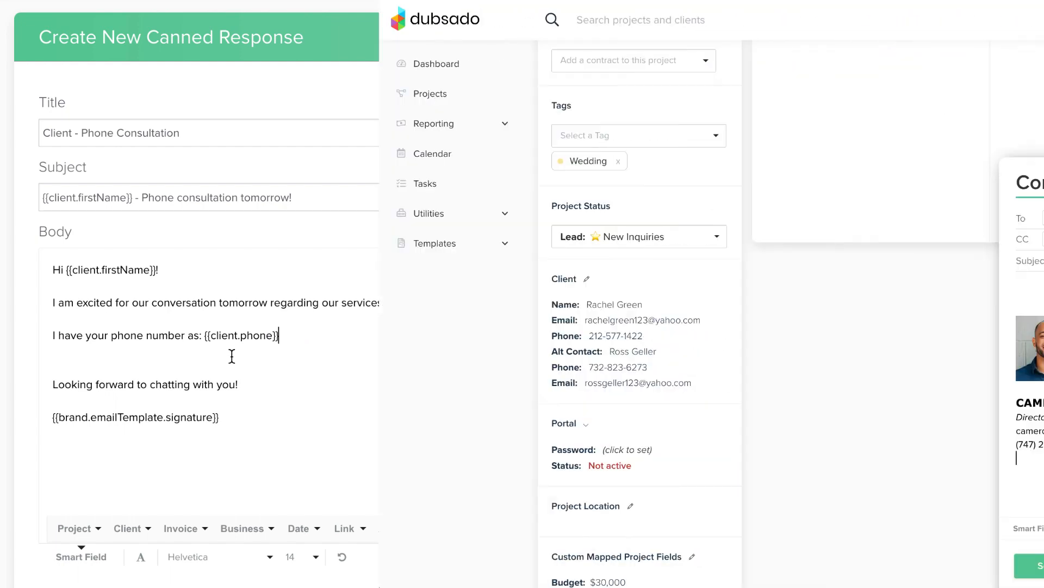
Step: Fill the project's new email with the saved reply "Client - Phone Consultation"
left_click(871, 529)
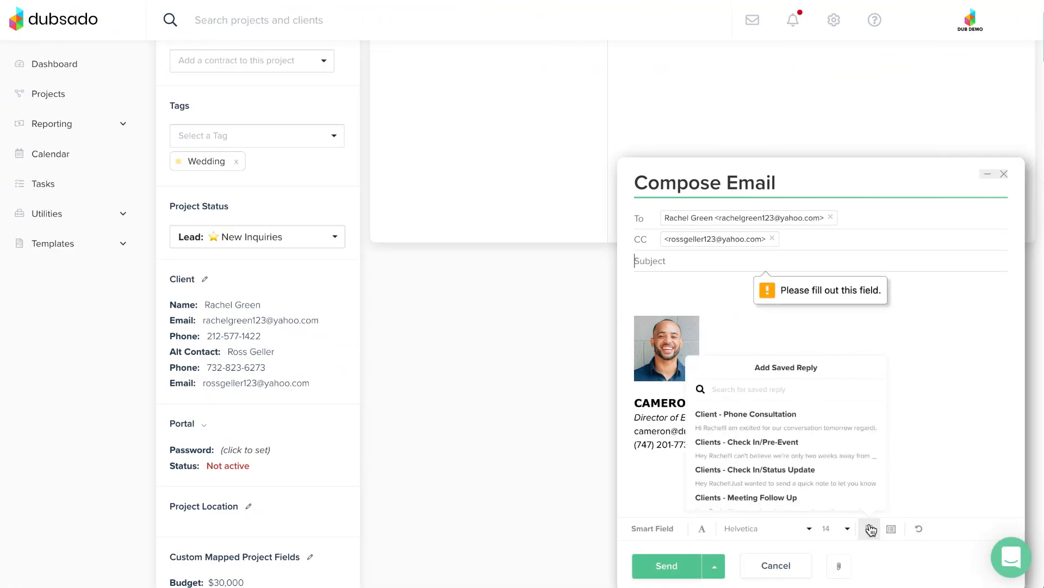
left_click(825, 420)
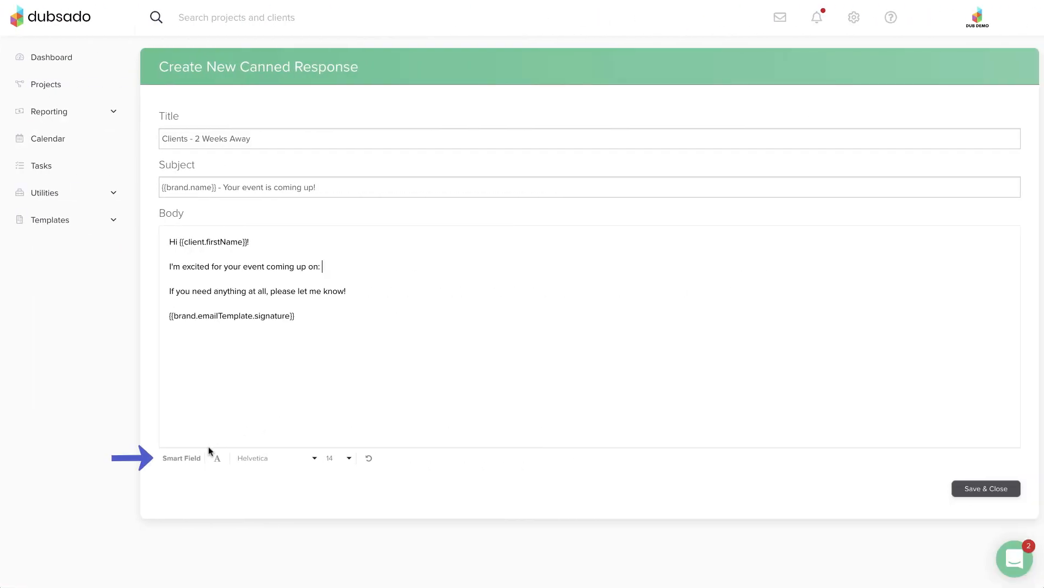
Step: Insert the Project Start smart field after "I'm excited for your event coming up on:" in the "Clients - 2 Weeks Away" response
left_click(189, 458)
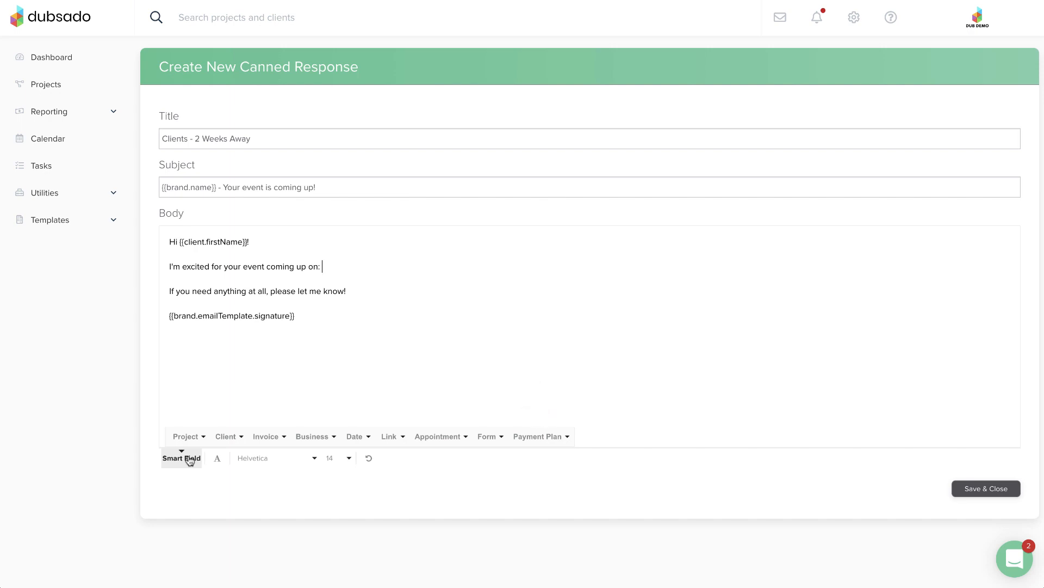
left_click(191, 444)
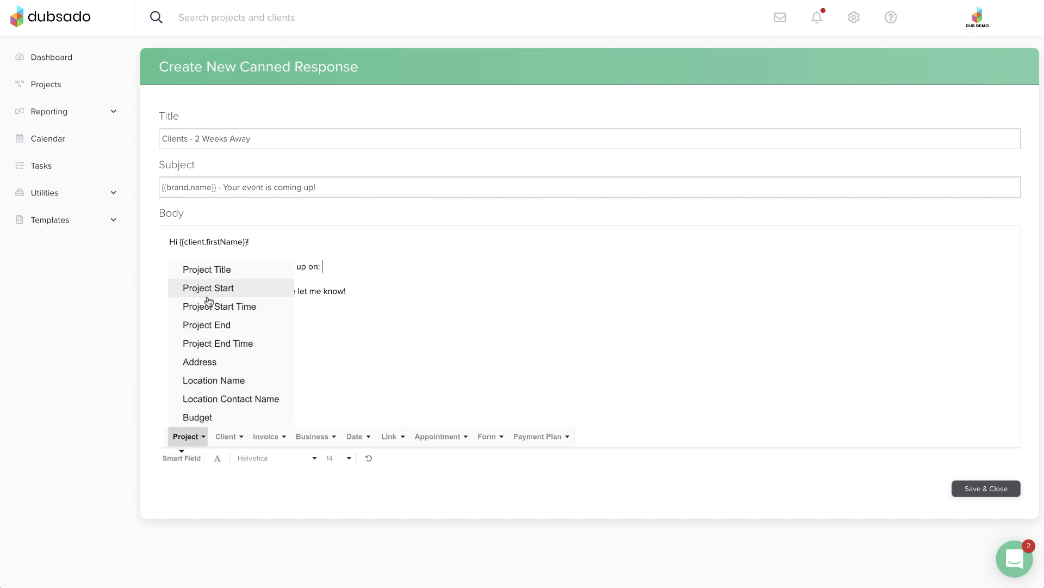
left_click(209, 293)
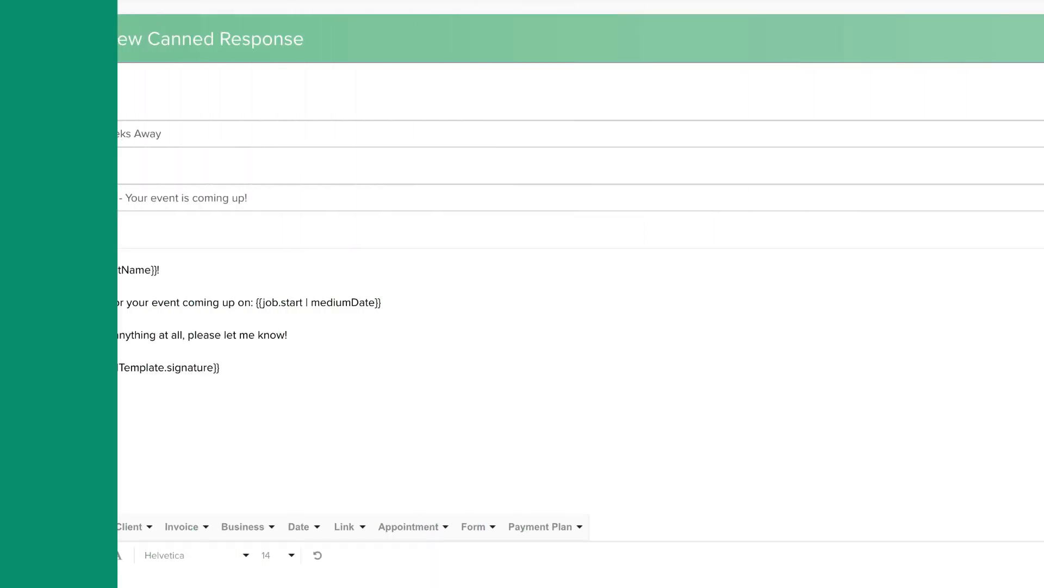
Step: Review the smart fields offered in each category, from Project, Client and Invoice through Form and Payment Plan
left_click(89, 535)
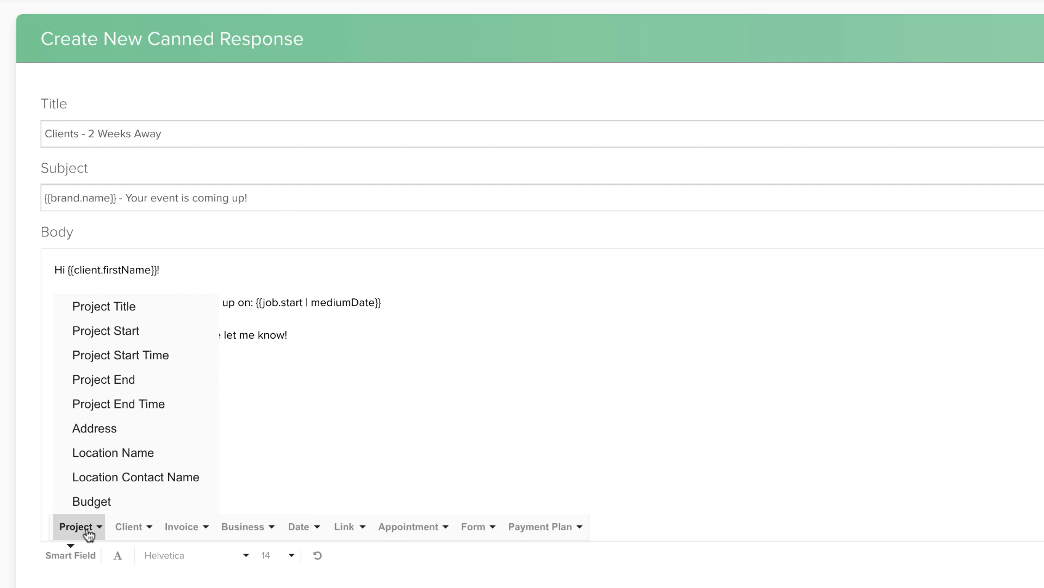
left_click(131, 533)
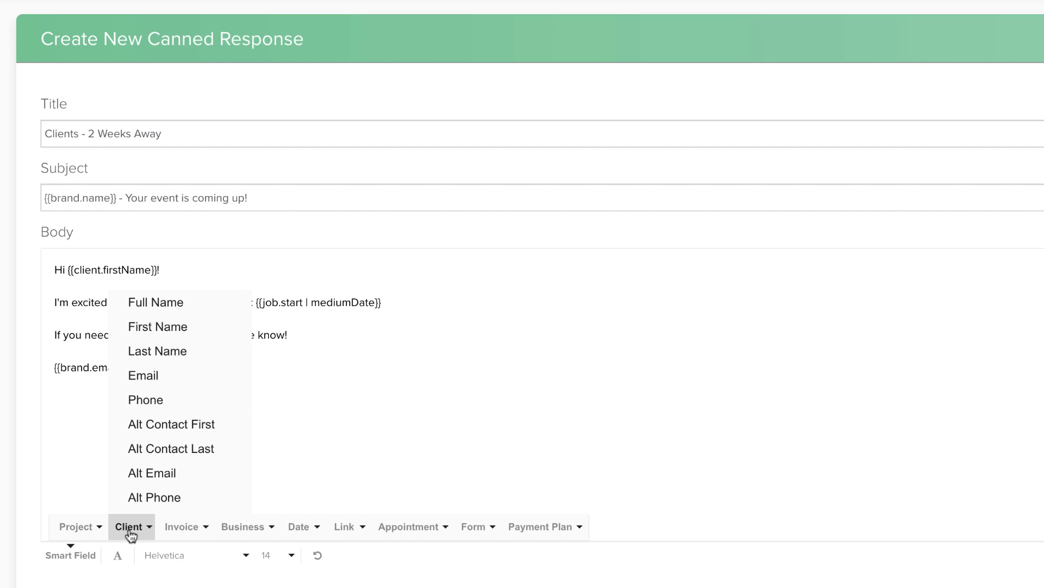
left_click(179, 534)
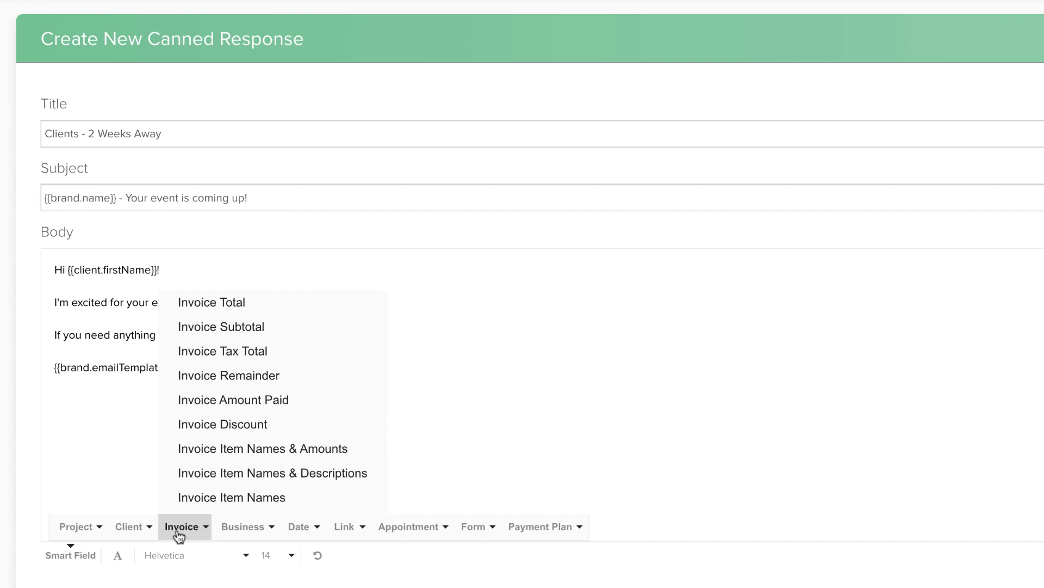
left_click(241, 534)
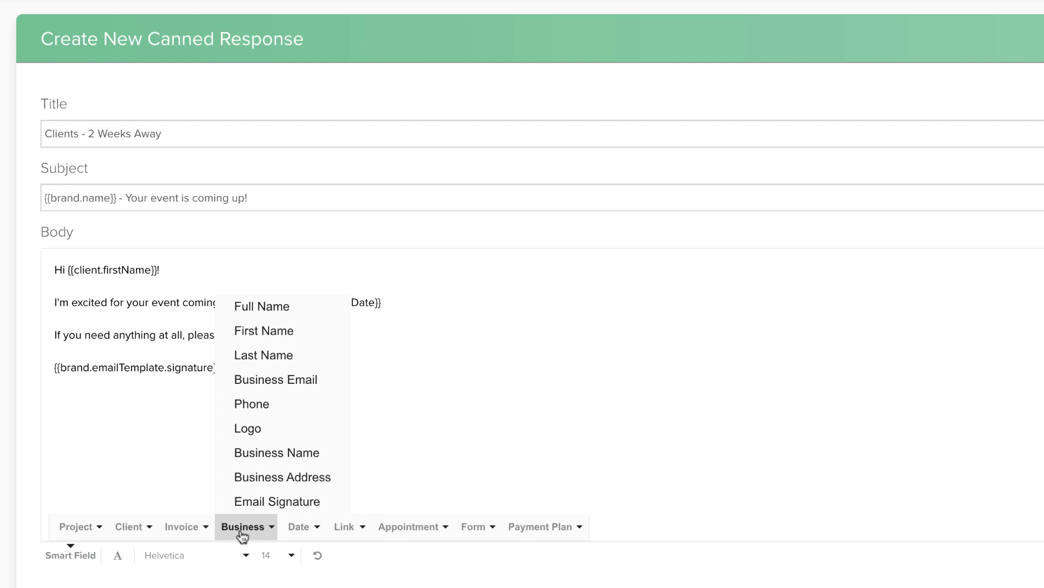
left_click(302, 532)
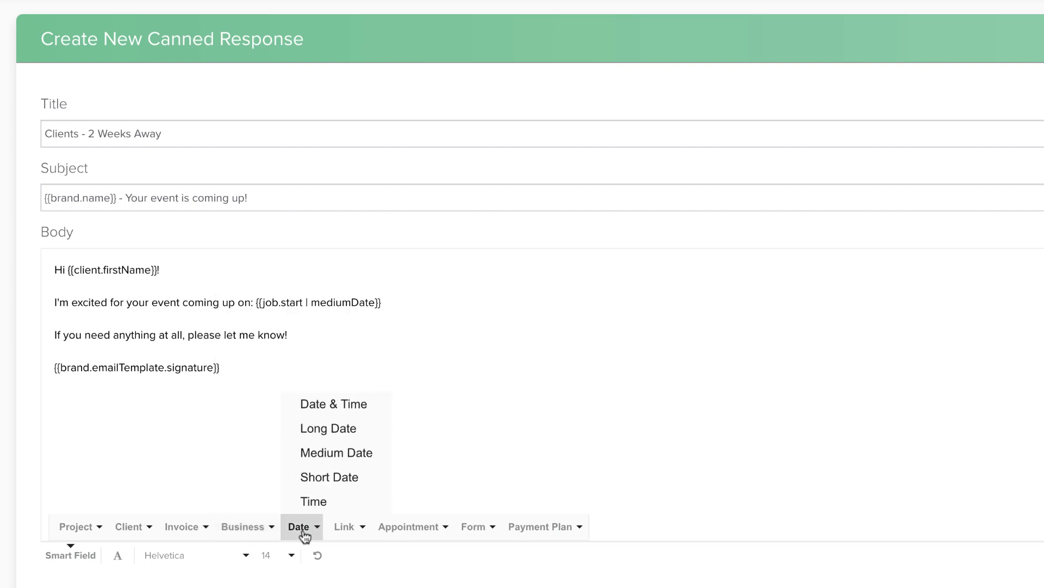
left_click(343, 533)
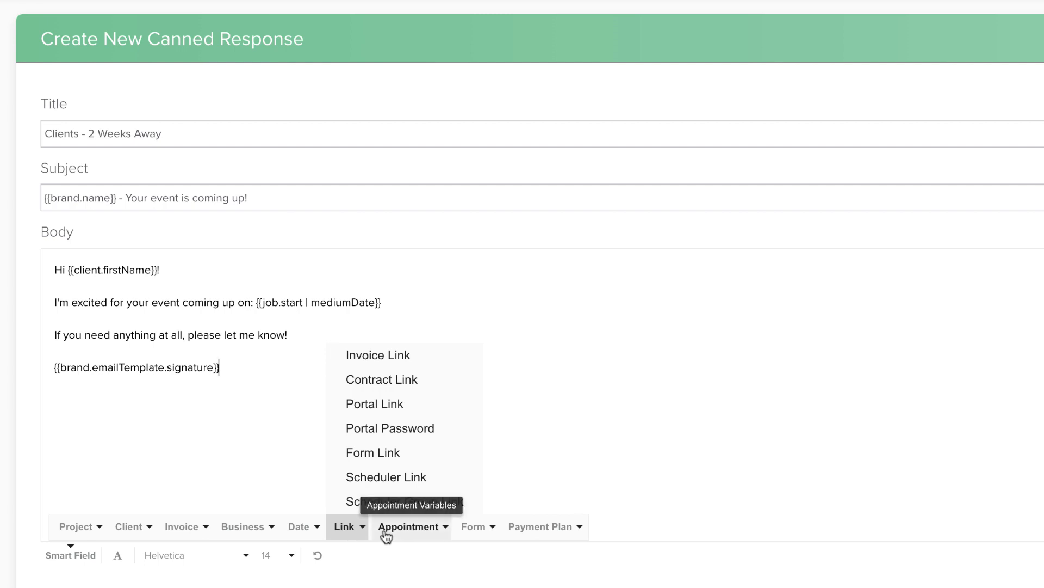
left_click(403, 534)
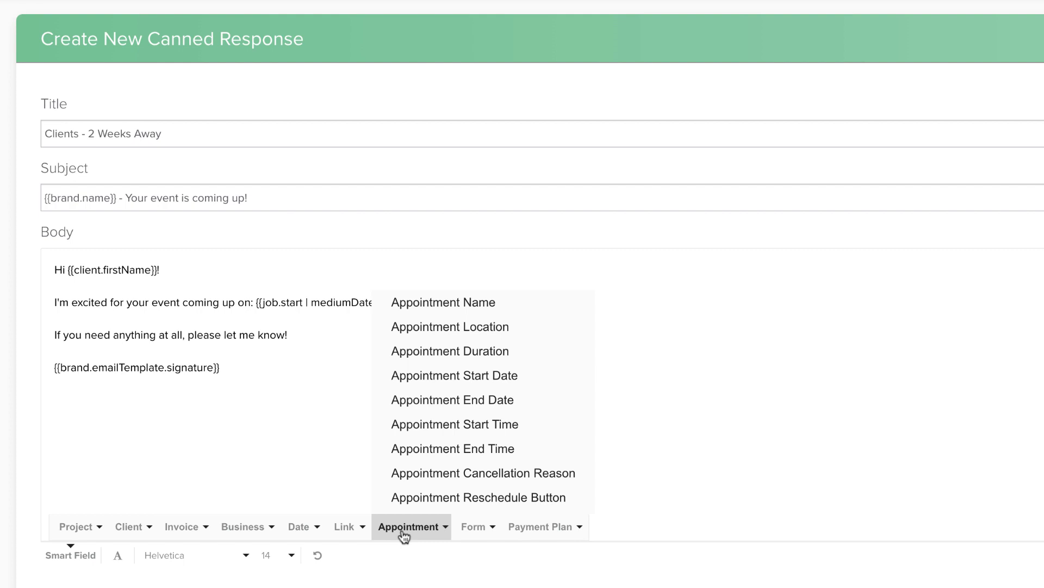
left_click(475, 534)
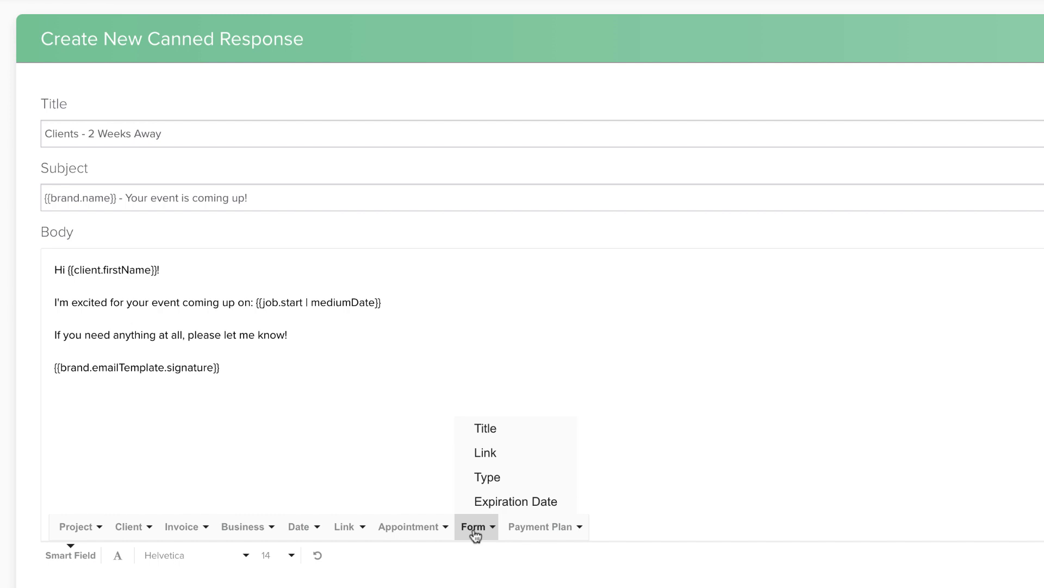
left_click(534, 536)
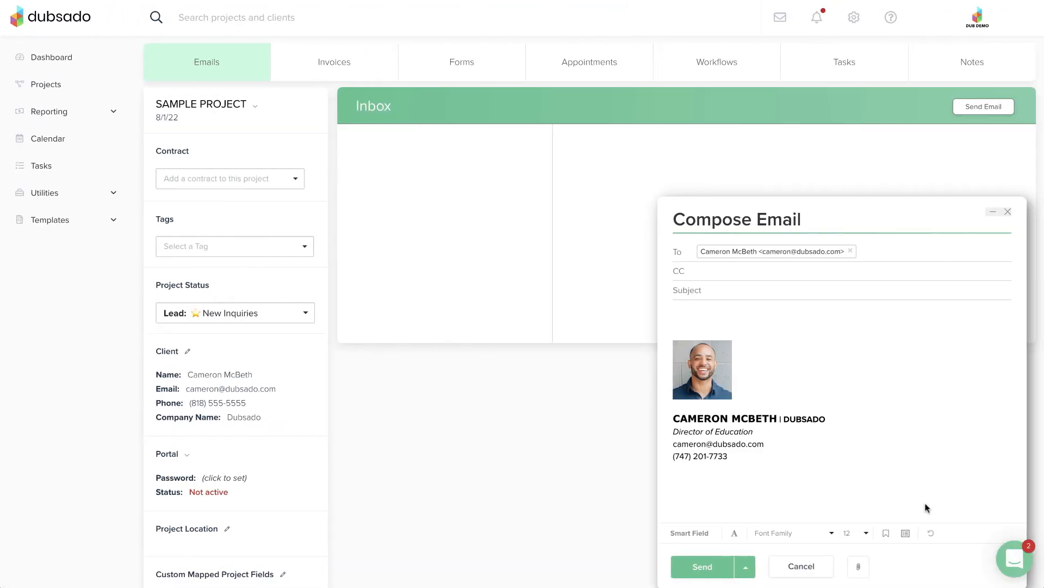
Step: Load the saved replies "Clients - 2 Weeks Away" and "Payment Reminder - Due Today" into emails for the sample project
left_click(887, 532)
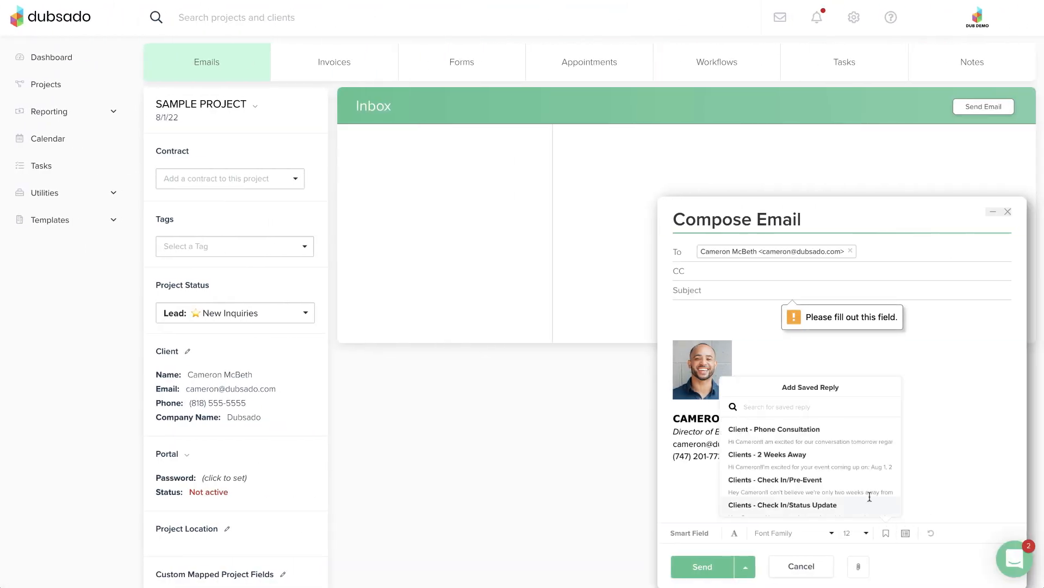
left_click(844, 458)
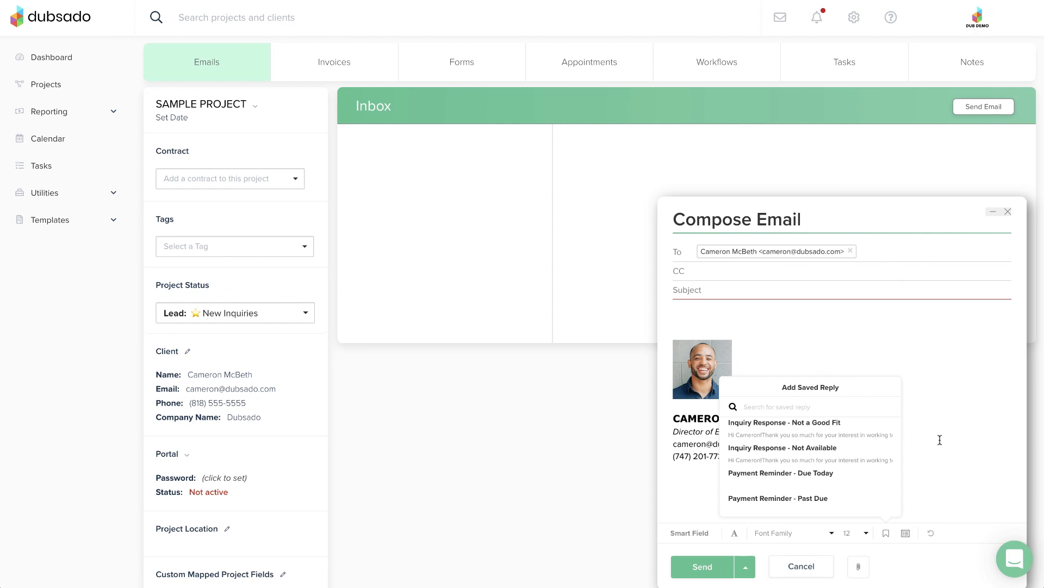
left_click(842, 473)
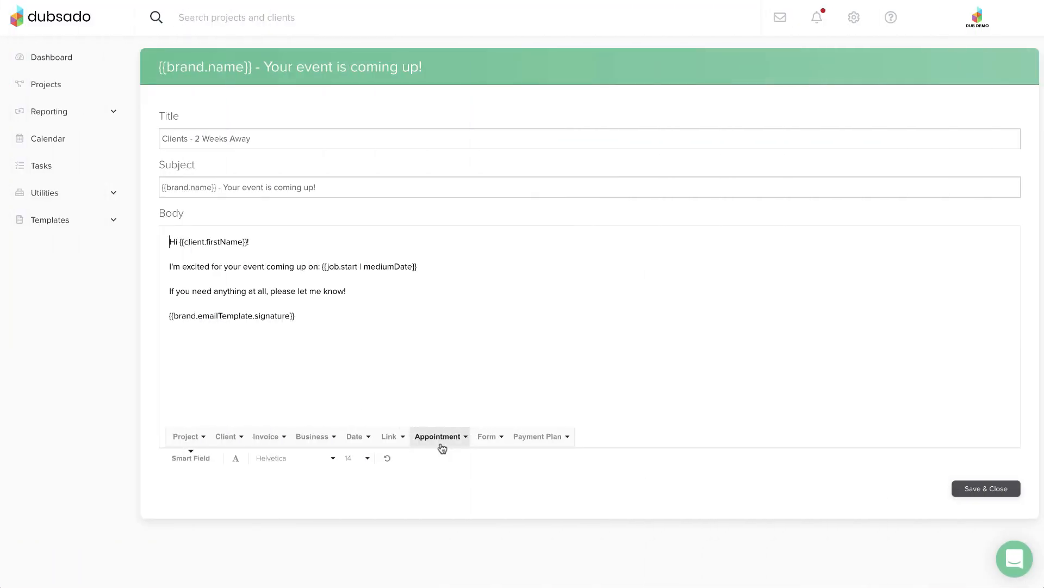
Step: Review the Appointment and Payment Plan smart fields available for the "Clients - 2 Weeks Away" response
left_click(441, 446)
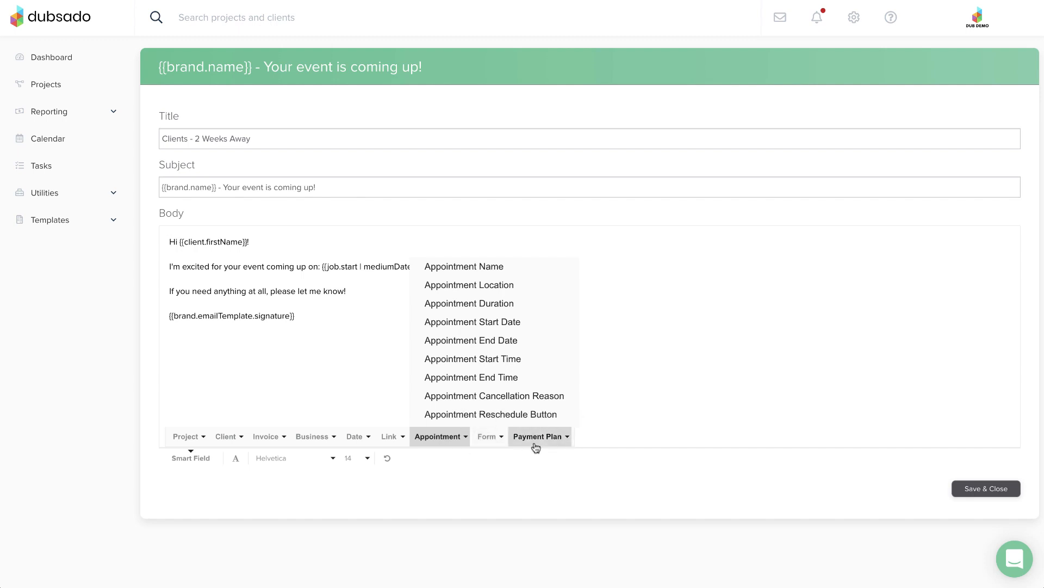
left_click(536, 446)
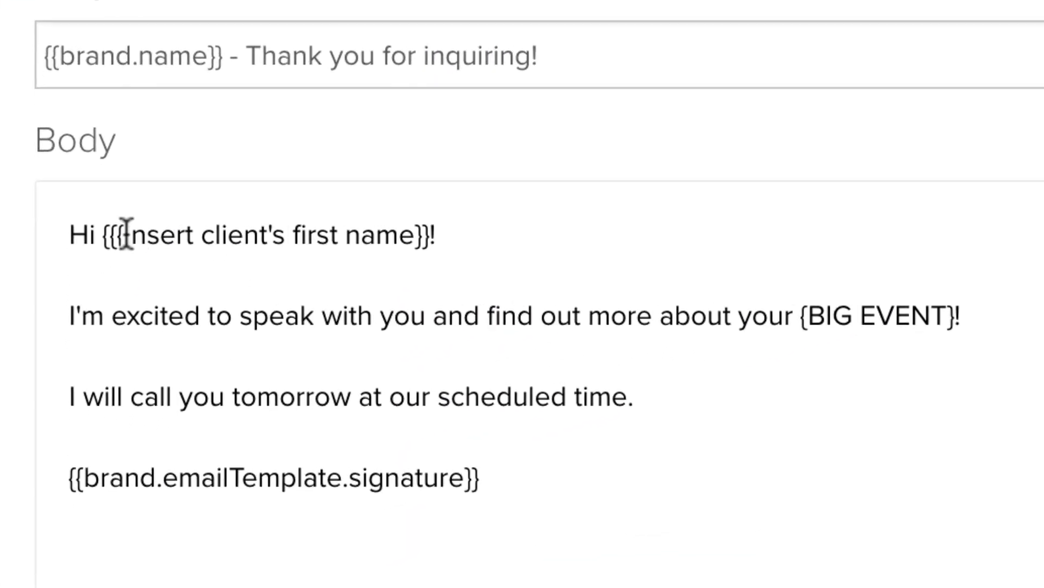
Step: Delete the extra opening curly brace before "insert client's first name" in the "Clients - New Inquiry" greeting
left_click(116, 233)
key("BackSpace")
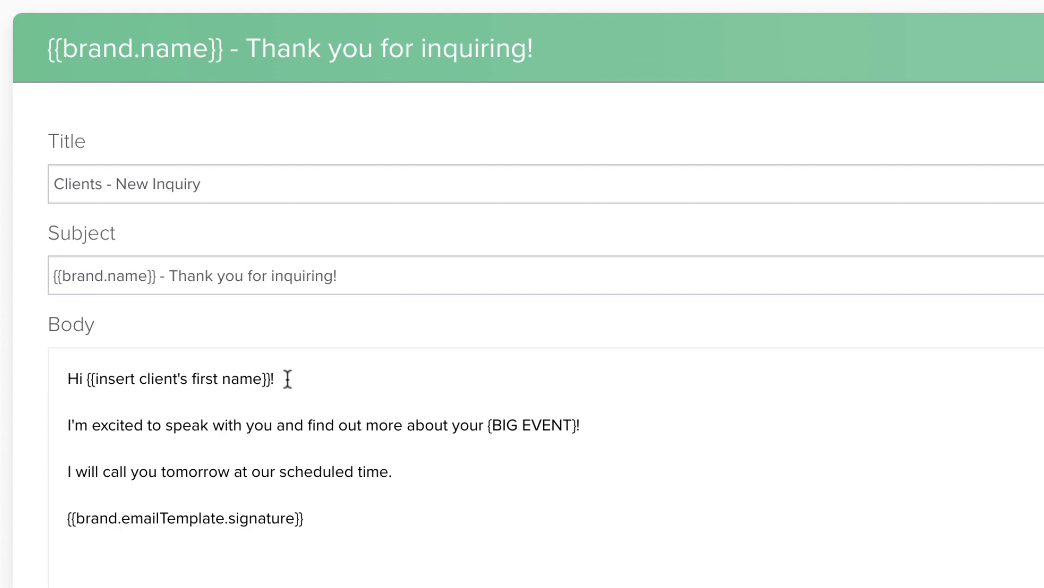
left_click(287, 379)
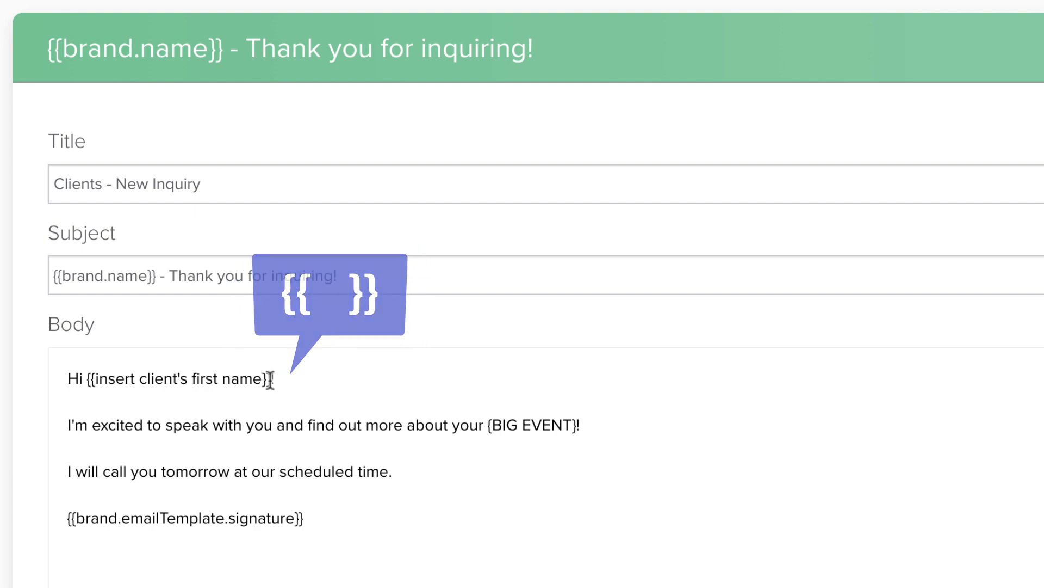
Step: Replace the "{{insert client's first name}}" placeholder in the greeting with the client's First Name smart field
left_click_drag(270, 378, 87, 379)
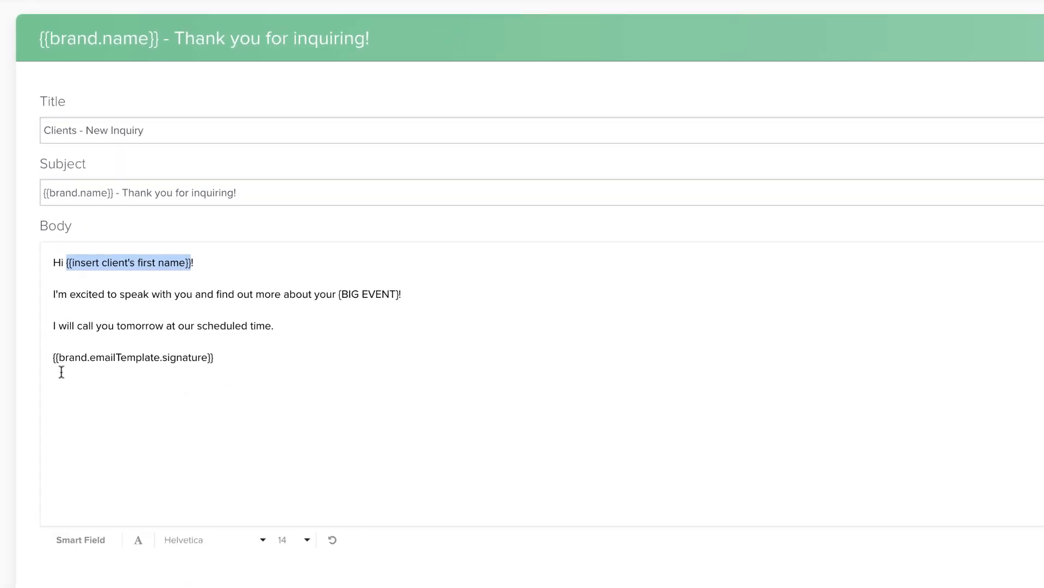
left_click(70, 536)
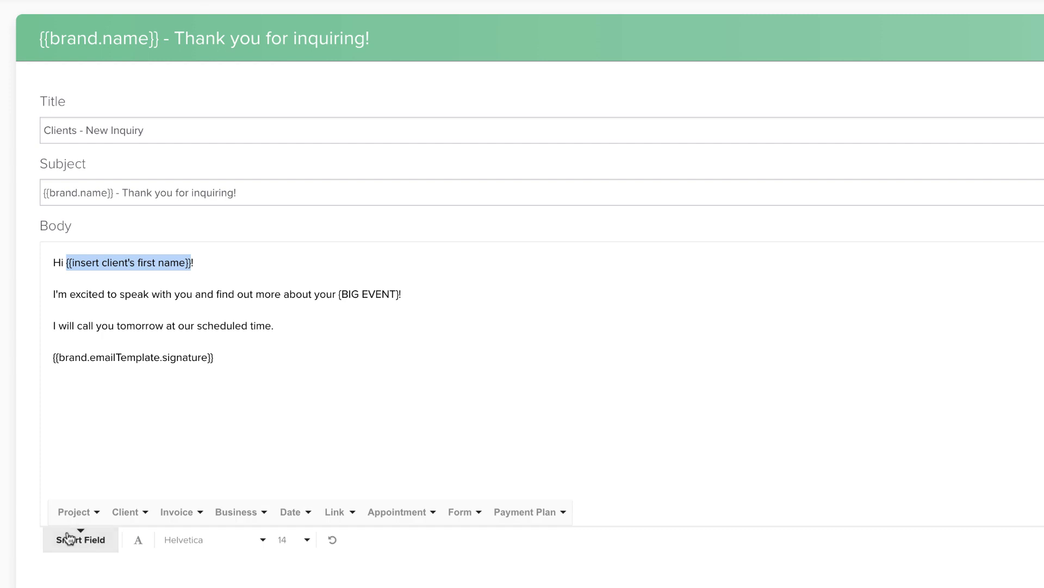
left_click(133, 513)
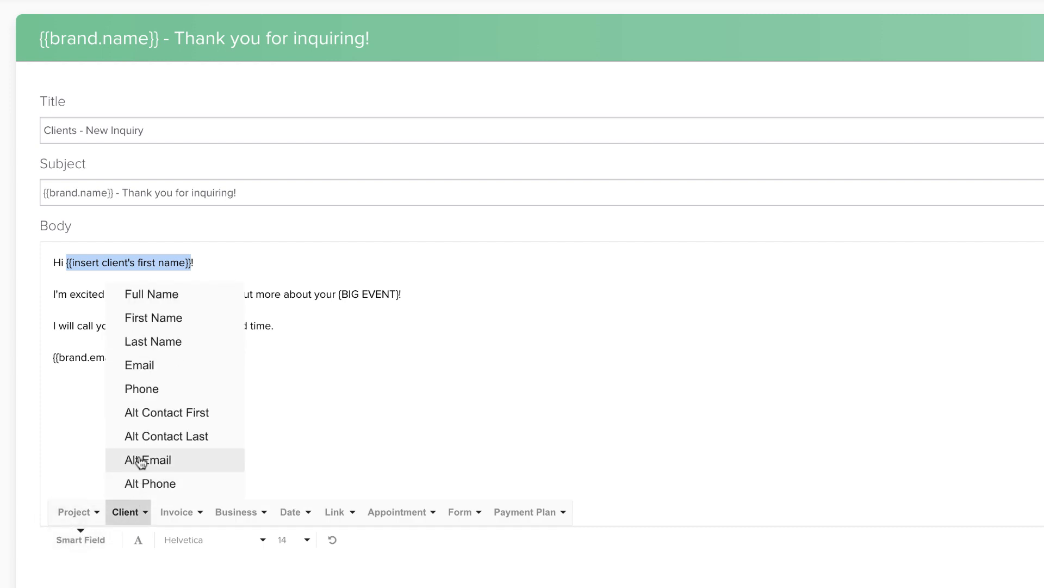
left_click(143, 321)
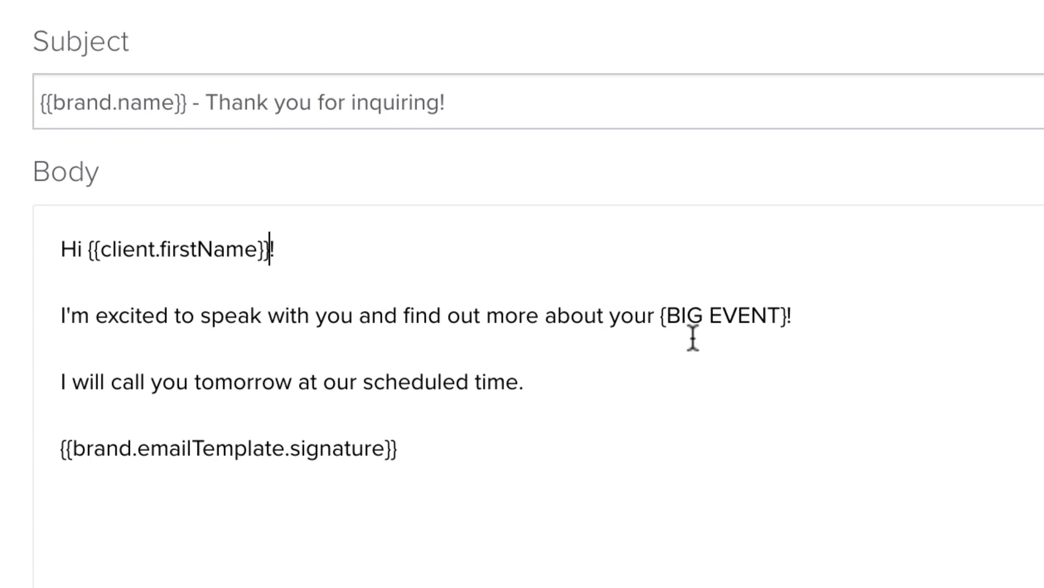
Step: Replace the curly braces around BIG EVENT with square brackets so the placeholder reads "[BIG EVENT]"
left_click(666, 318)
key("BackSpace")
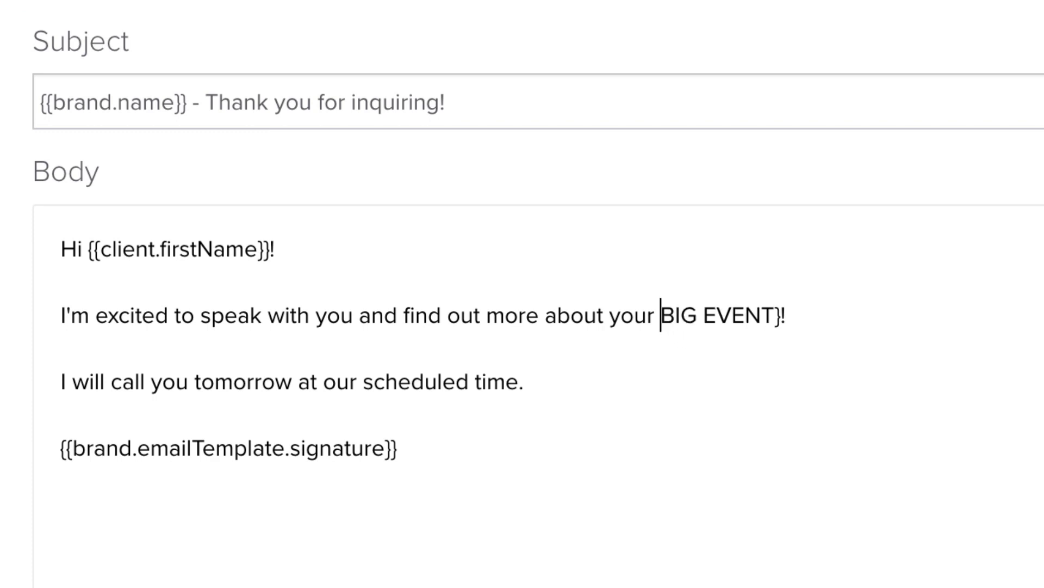
type("[")
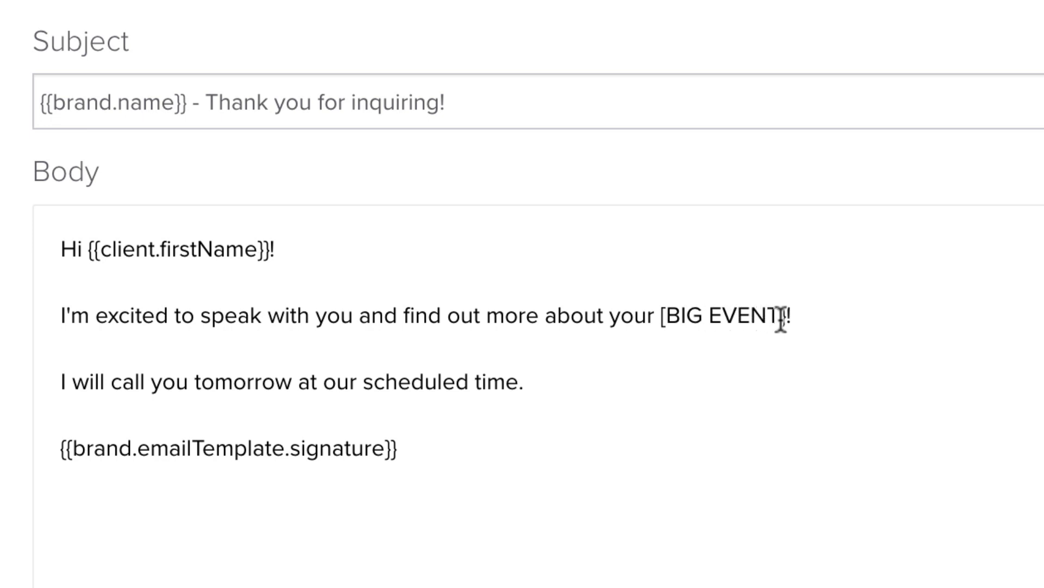
key("BackSpace")
type("]")
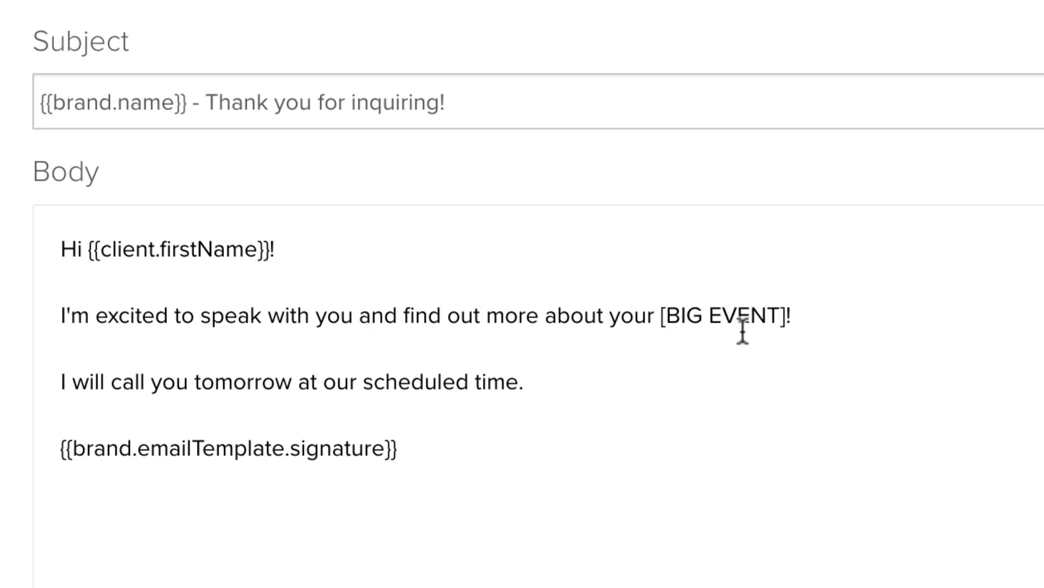